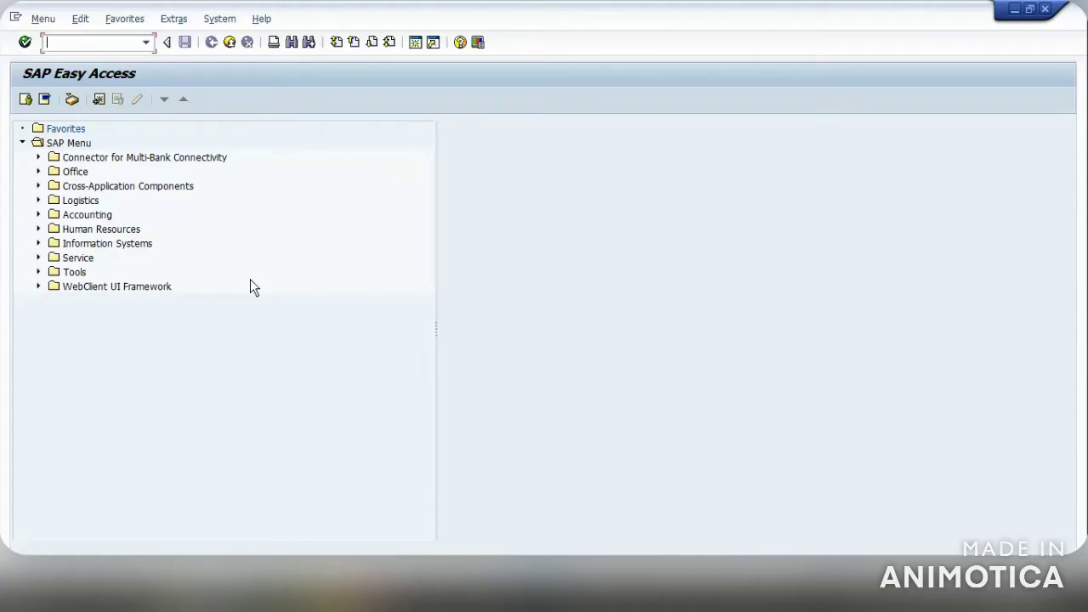
Open the Stock/Requirements List with transaction md04
type("md04")
key("Return")
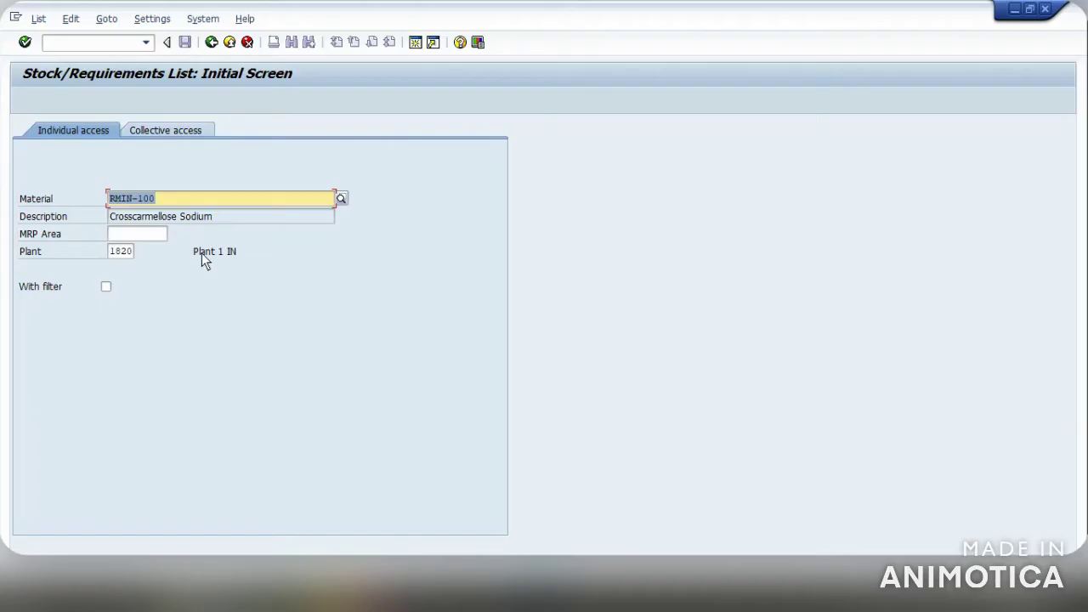
left_click(205, 199)
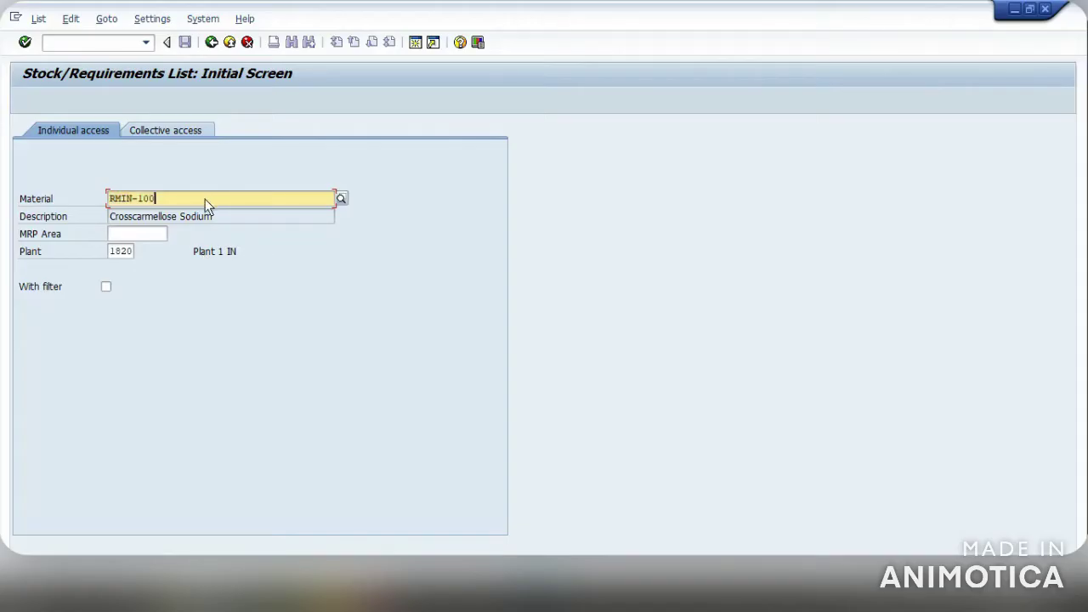
Copy plant 1820 into the MRP Area and display the stock/requirements list for material RMIN-100
left_click(129, 238)
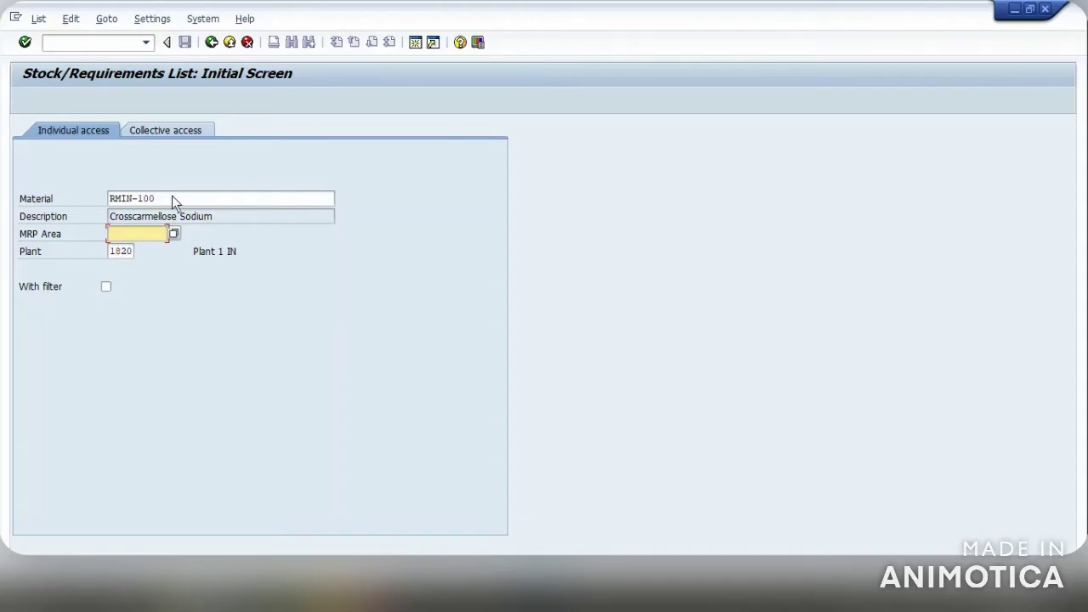
left_click_drag(109, 254, 135, 253)
key("ctrl+c")
left_click(129, 236)
key("ctrl+v")
left_click(26, 44)
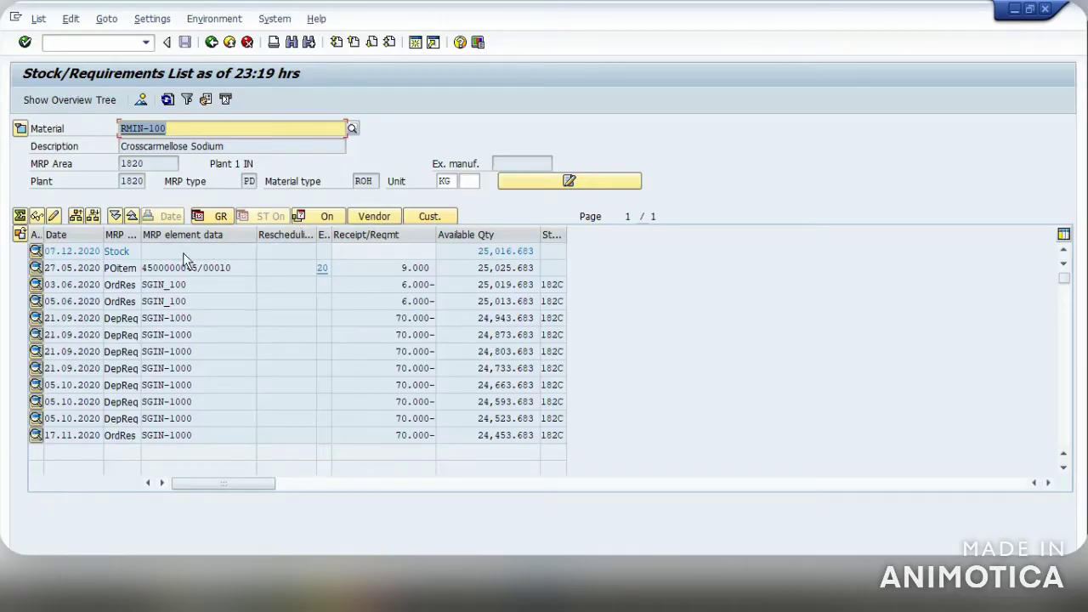
Widen the MRP element column of the list so its heading fits in full
left_click_drag(141, 239, 164, 253)
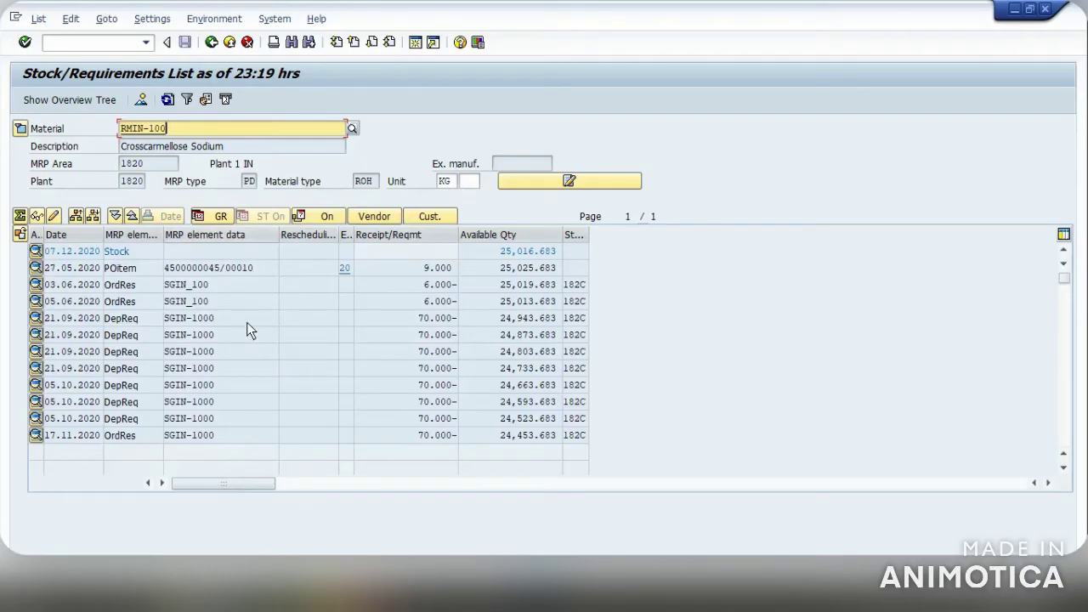
left_click_drag(164, 240, 180, 240)
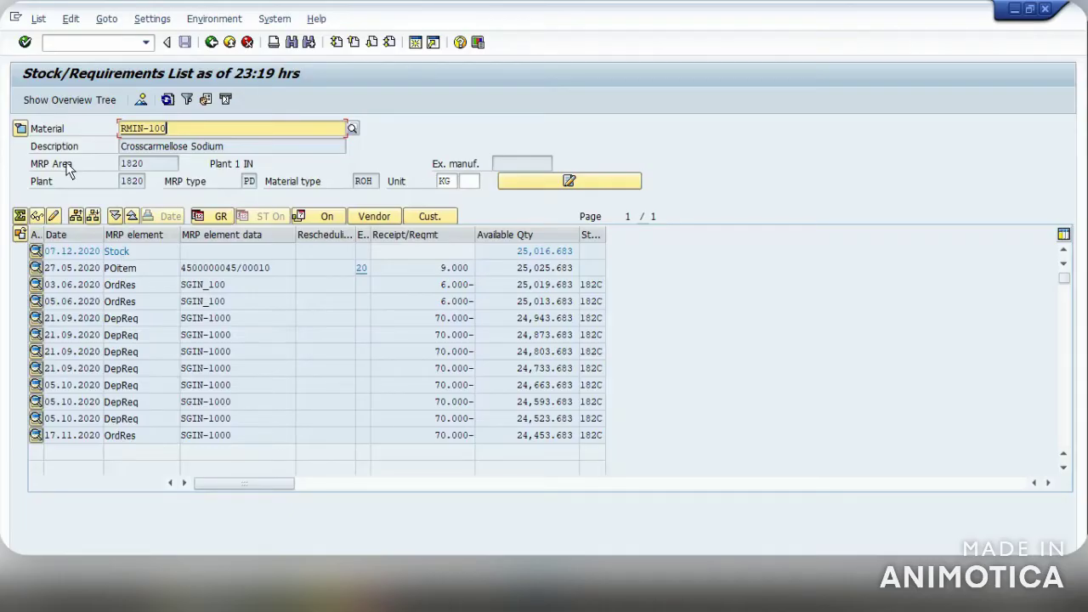
Expand the material header details, review the lot size, procurement and scheduling, and stock/coverage data, and collapse them again
left_click(20, 129)
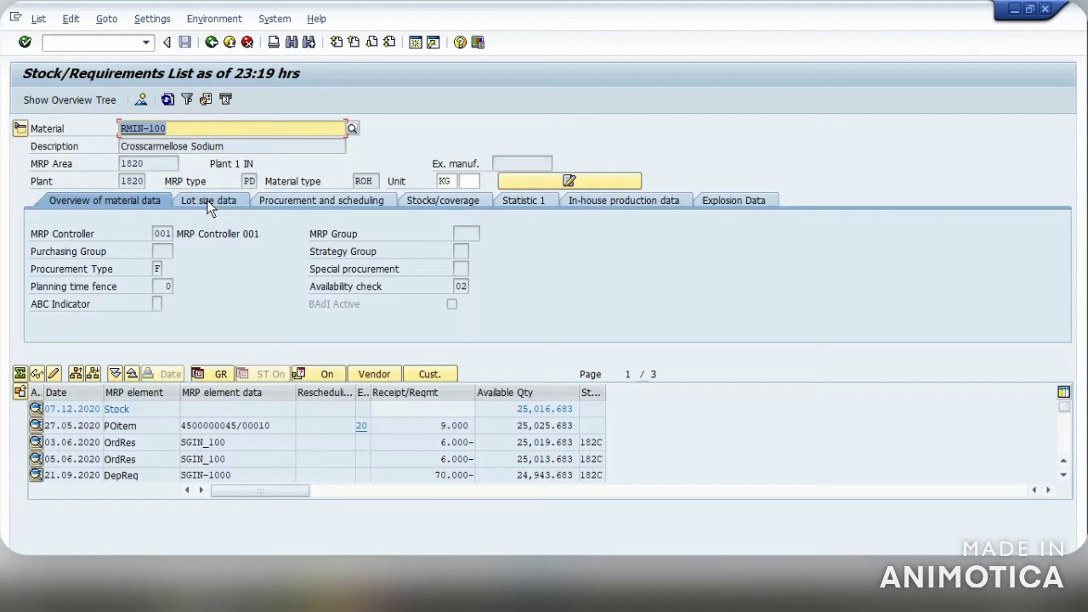
left_click(182, 131)
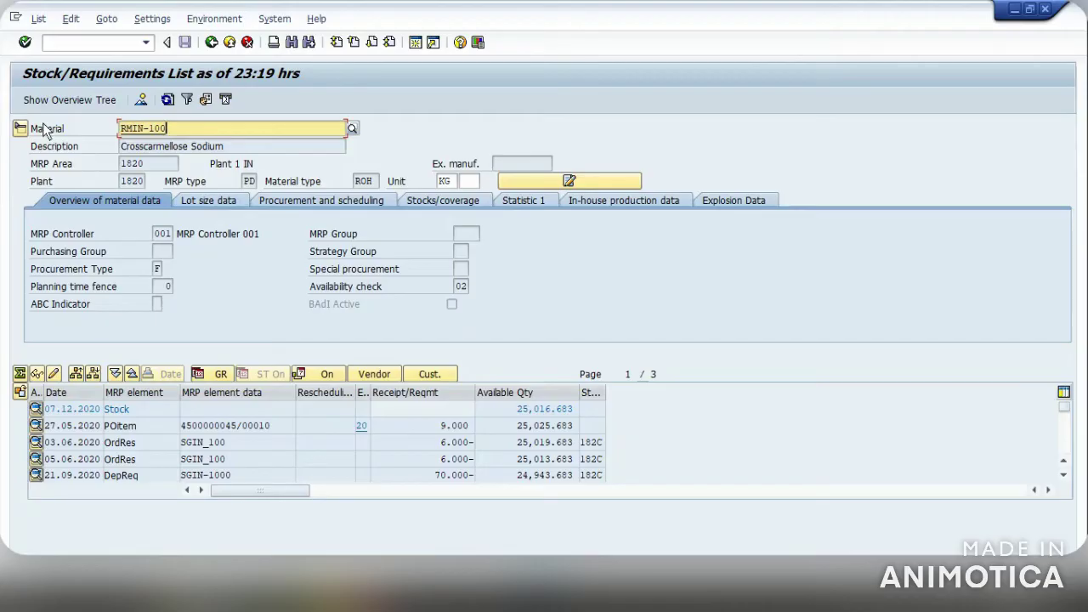
left_click(202, 204)
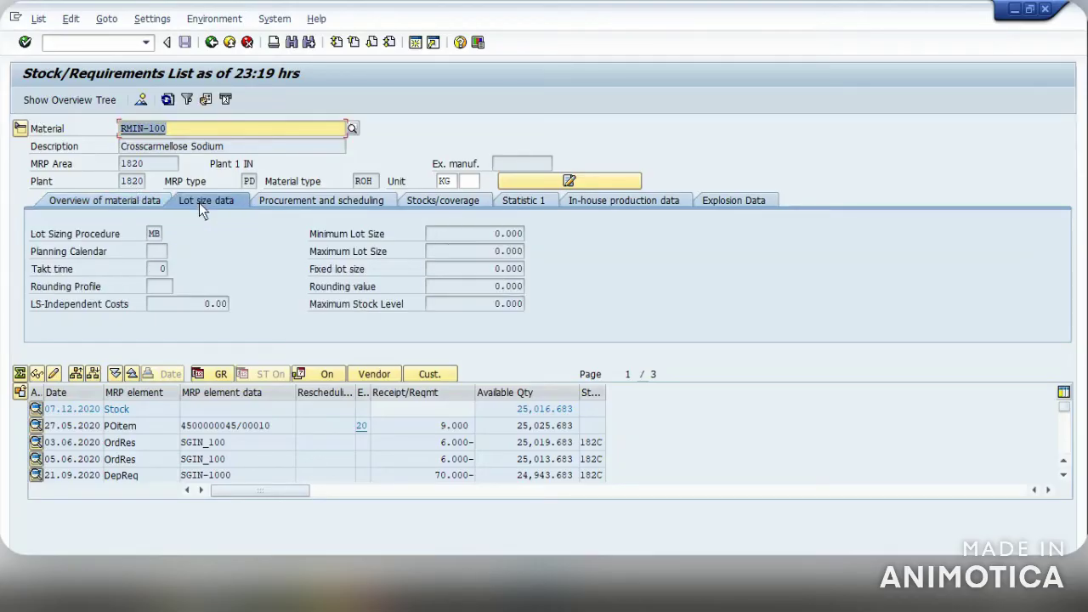
left_click(277, 207)
left_click(433, 204)
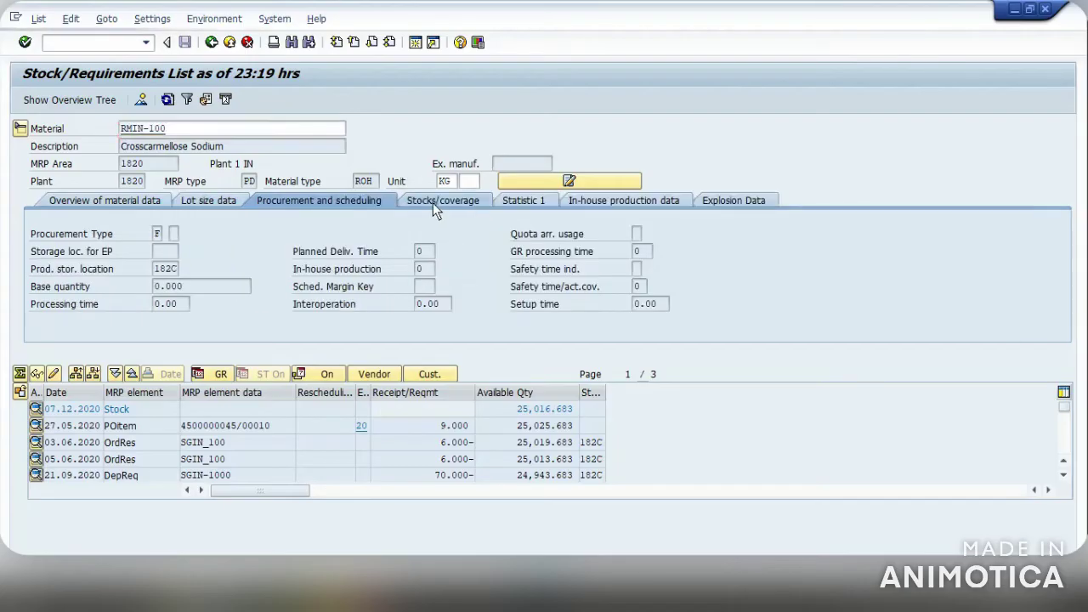
left_click(27, 127)
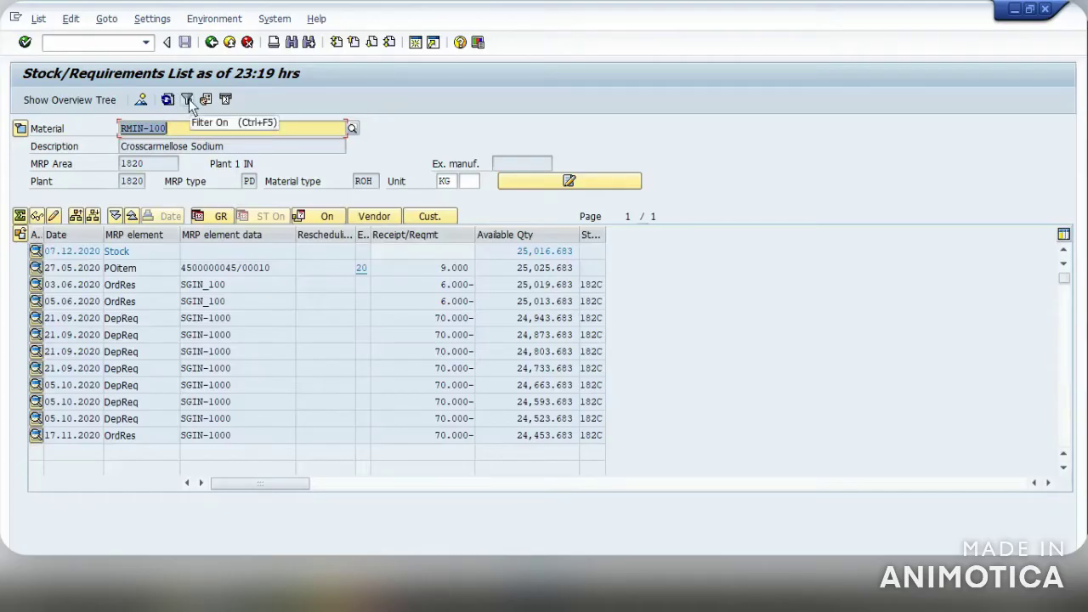
Turn on the list filter and apply display filter SAP00001, SAP Only receipts
left_click(187, 101)
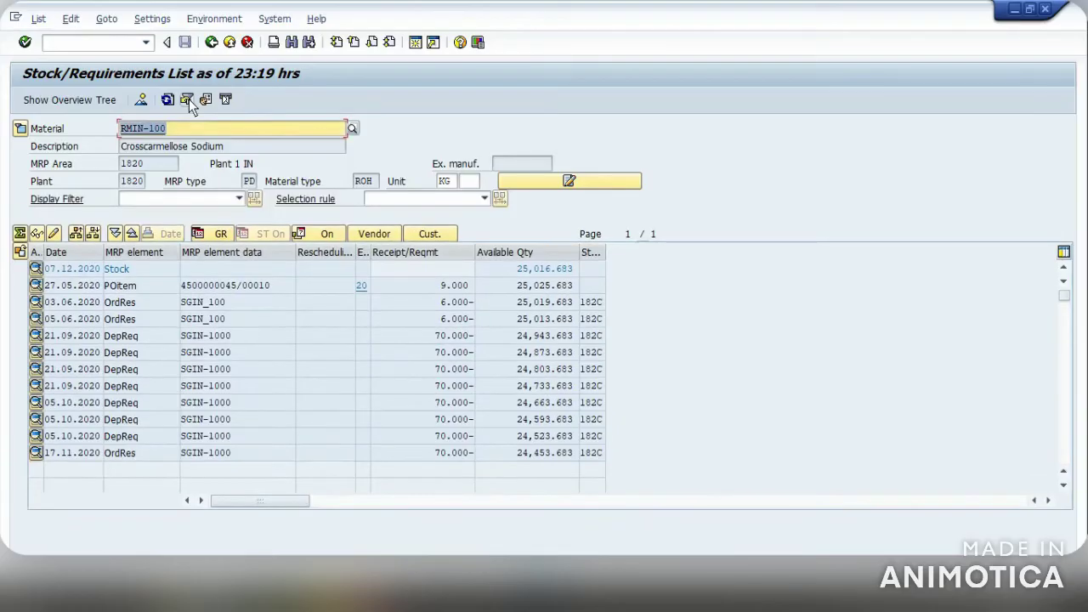
left_click(202, 203)
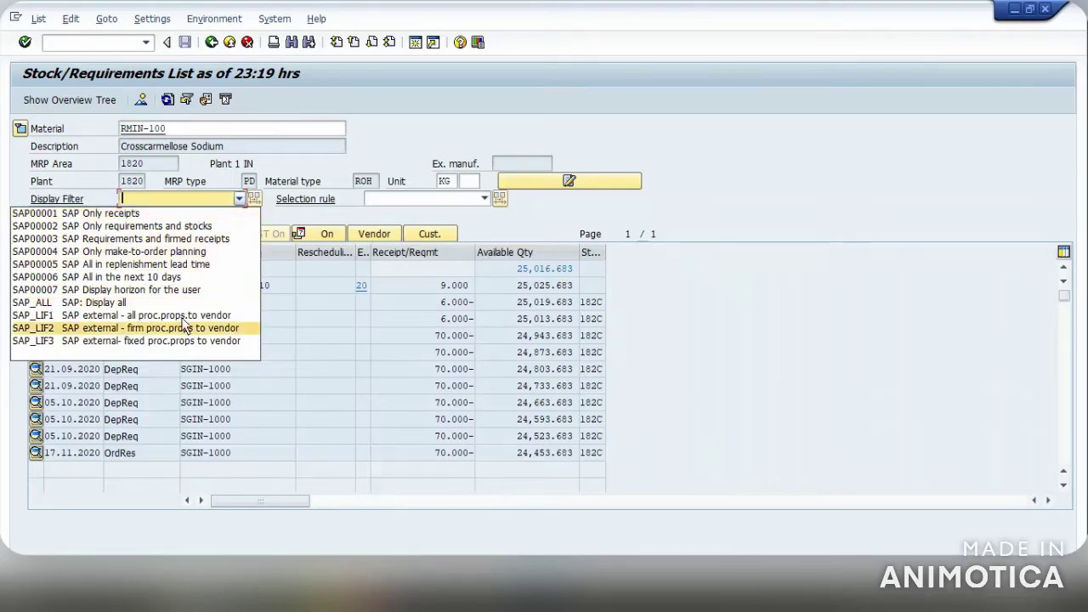
left_click(163, 213)
left_click(277, 287)
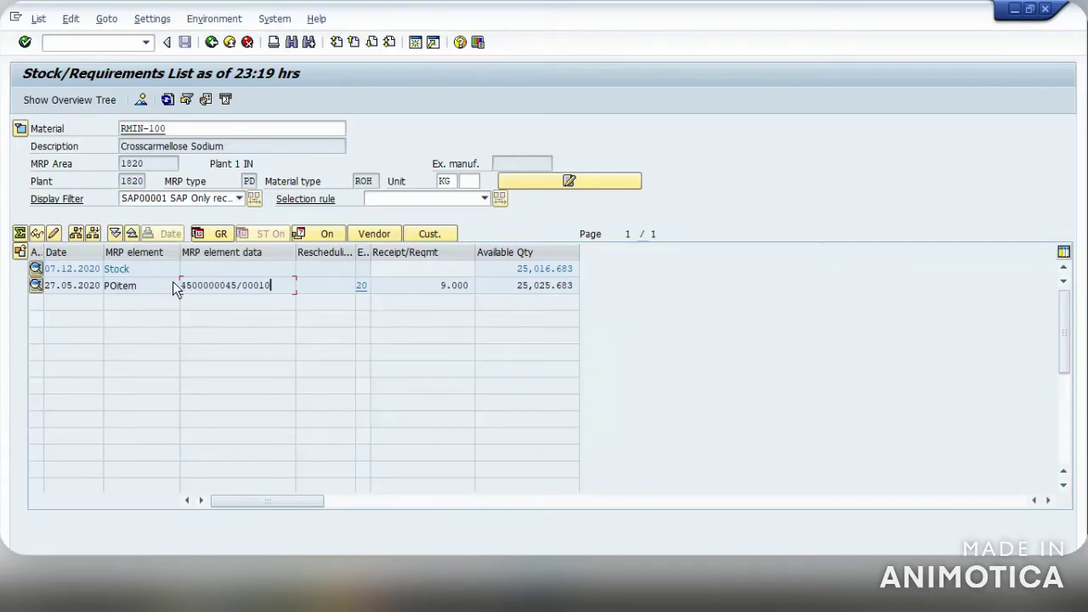
Change the display filter to SAP00003, SAP Requirements and firmed receipts
left_click(239, 198)
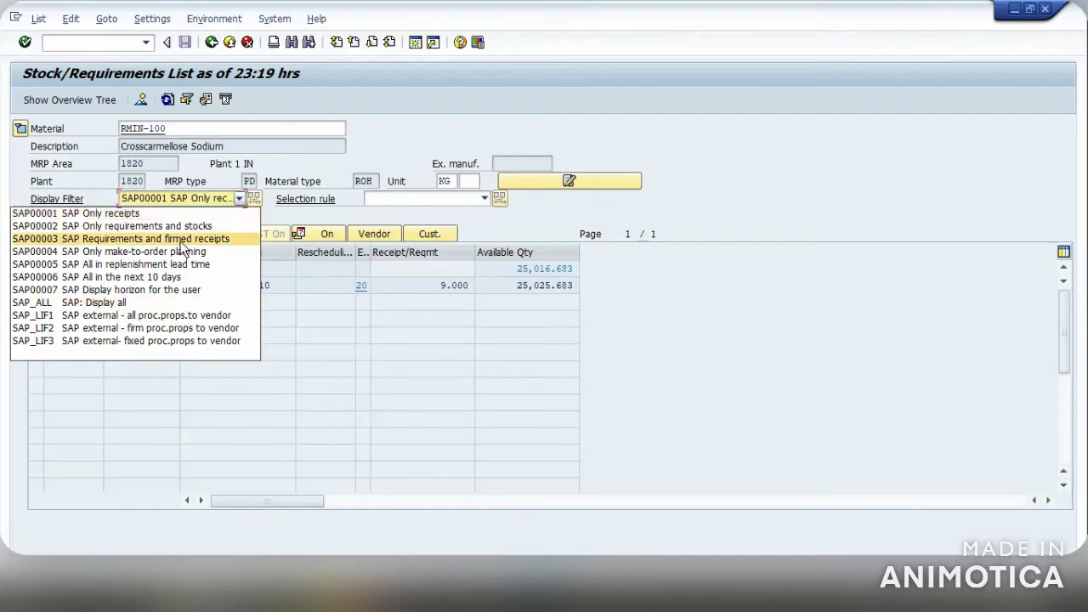
left_click(182, 246)
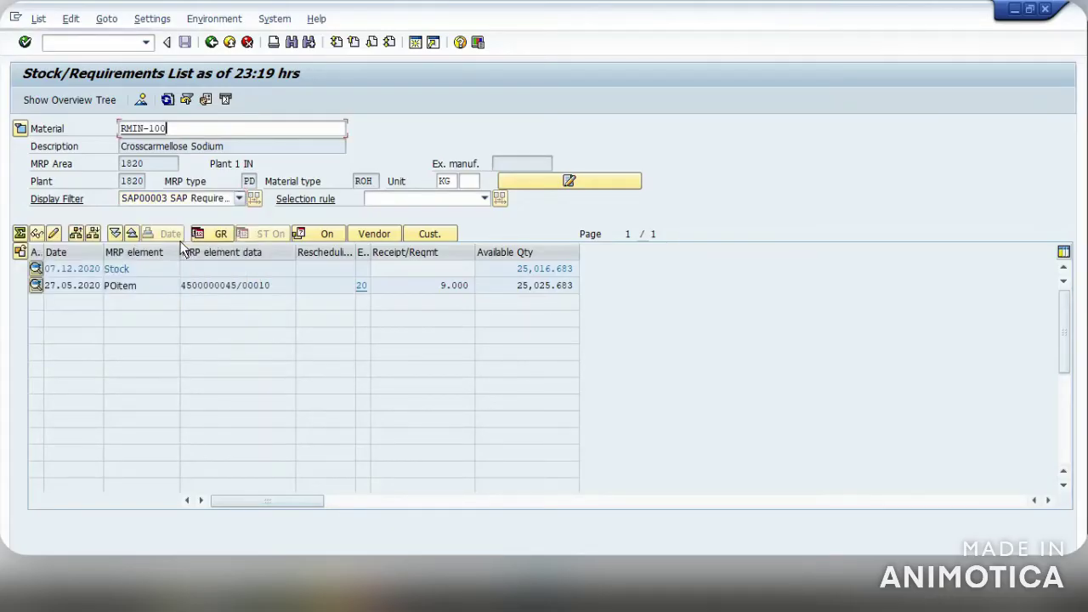
left_click(237, 296)
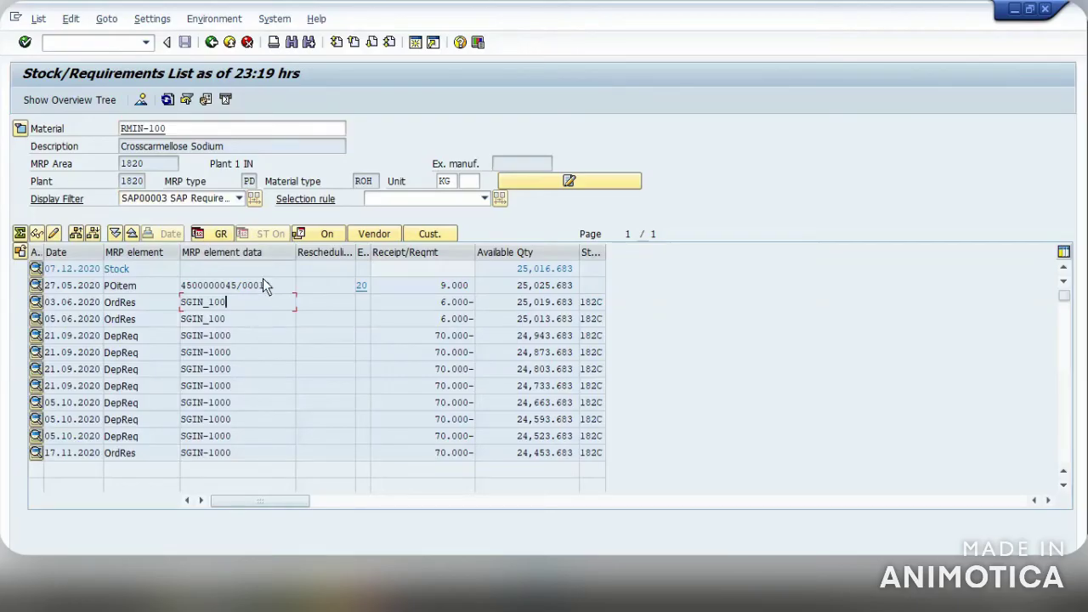
Check the element data of the purchase order item dated 27.05.2020 and turn off the list filter
left_click_drag(272, 285, 182, 284)
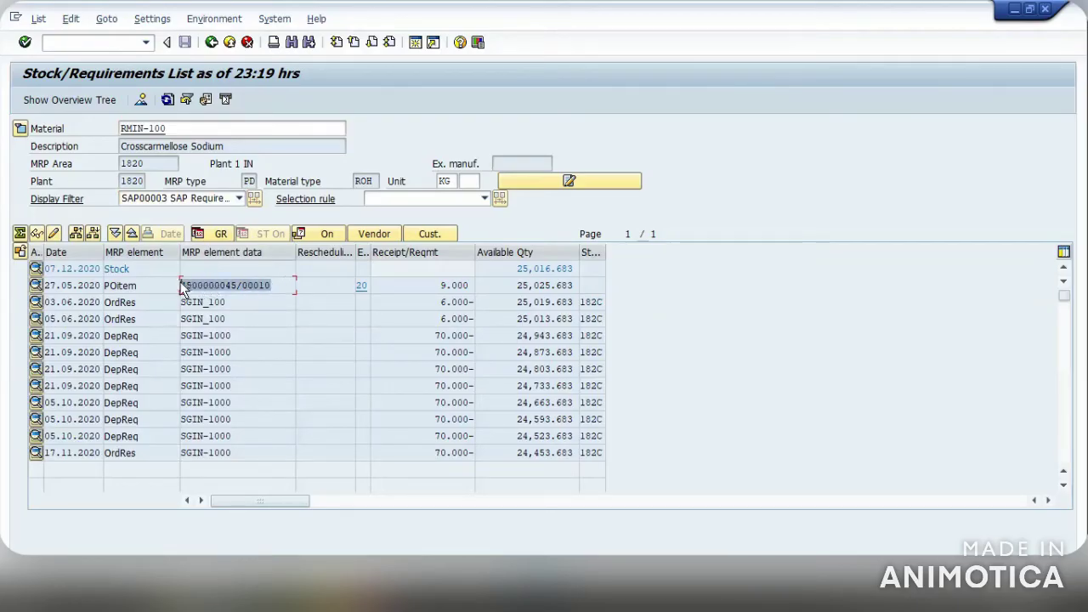
left_click(181, 283)
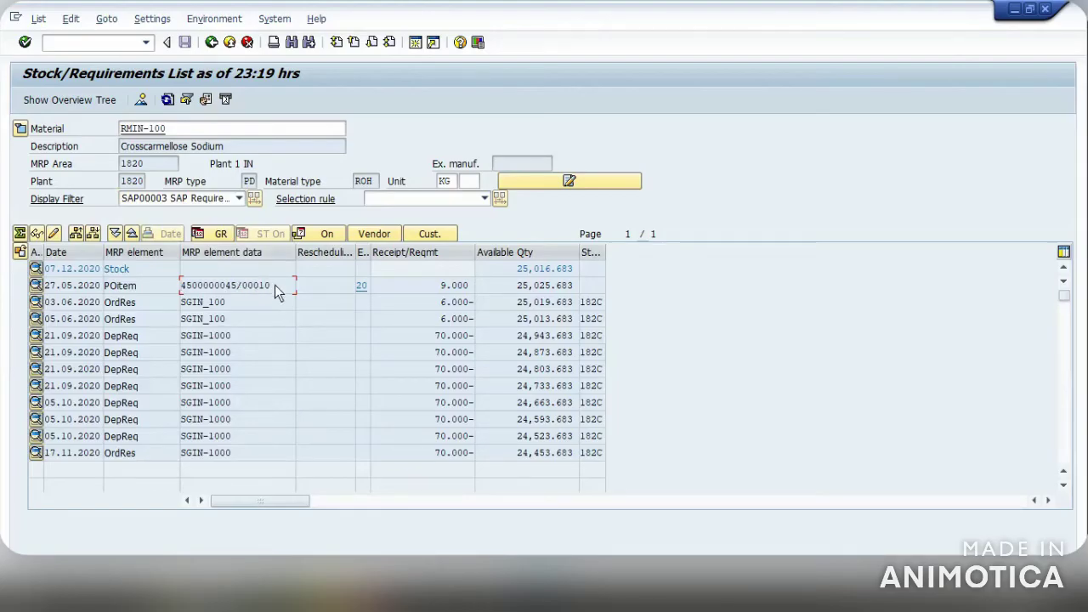
left_click_drag(275, 284, 182, 292)
left_click(183, 290)
left_click(187, 101)
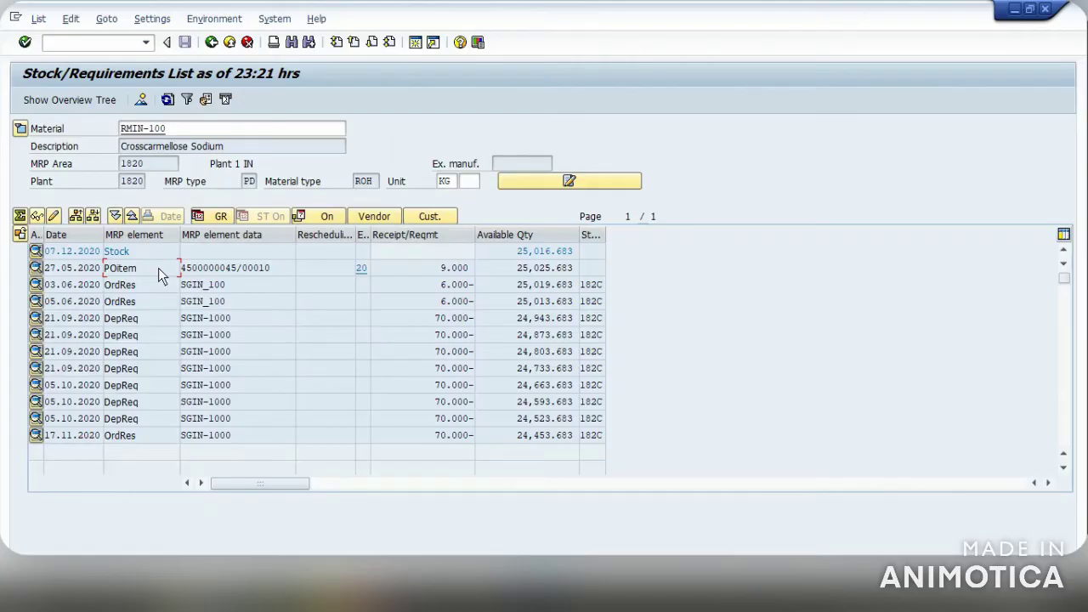
Examine the purchase order item's receipt quantity and element data, and the available quantity in the stock row
left_click(439, 266)
left_click_drag(277, 270, 178, 270)
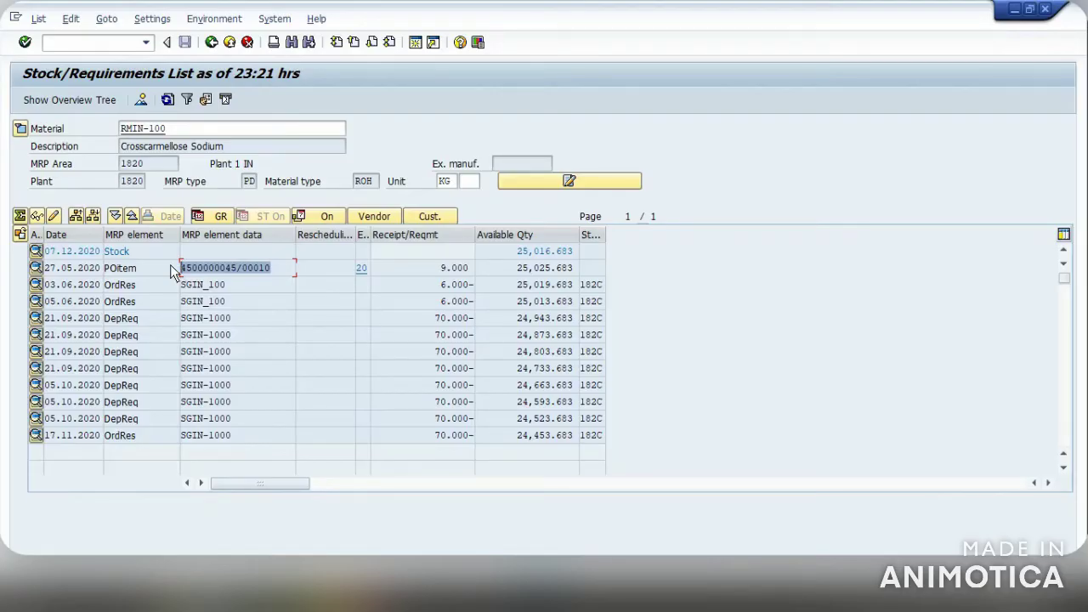
left_click(173, 271)
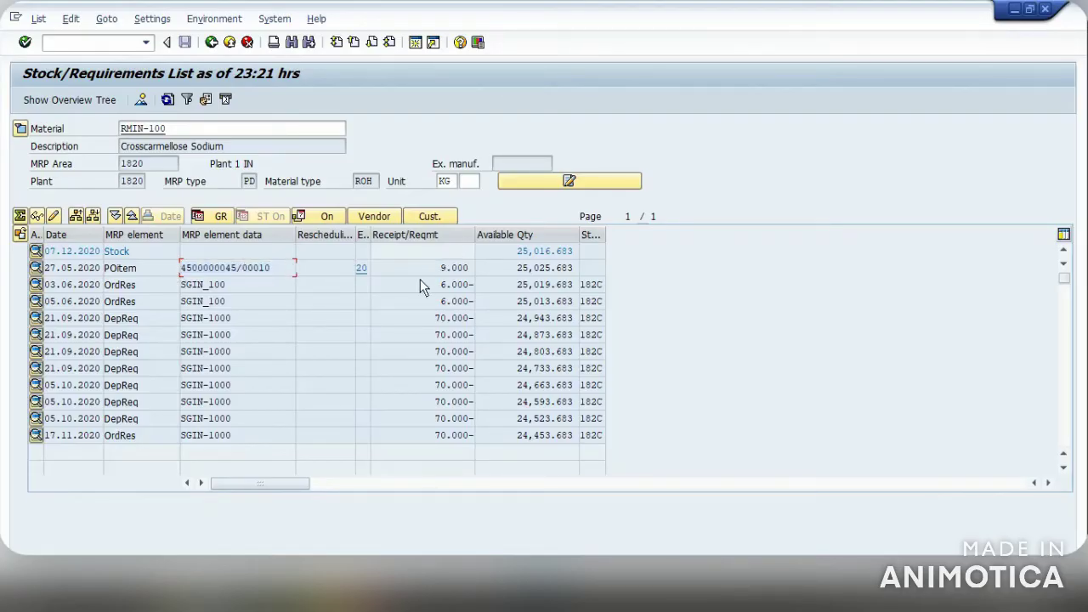
left_click_drag(506, 250, 583, 252)
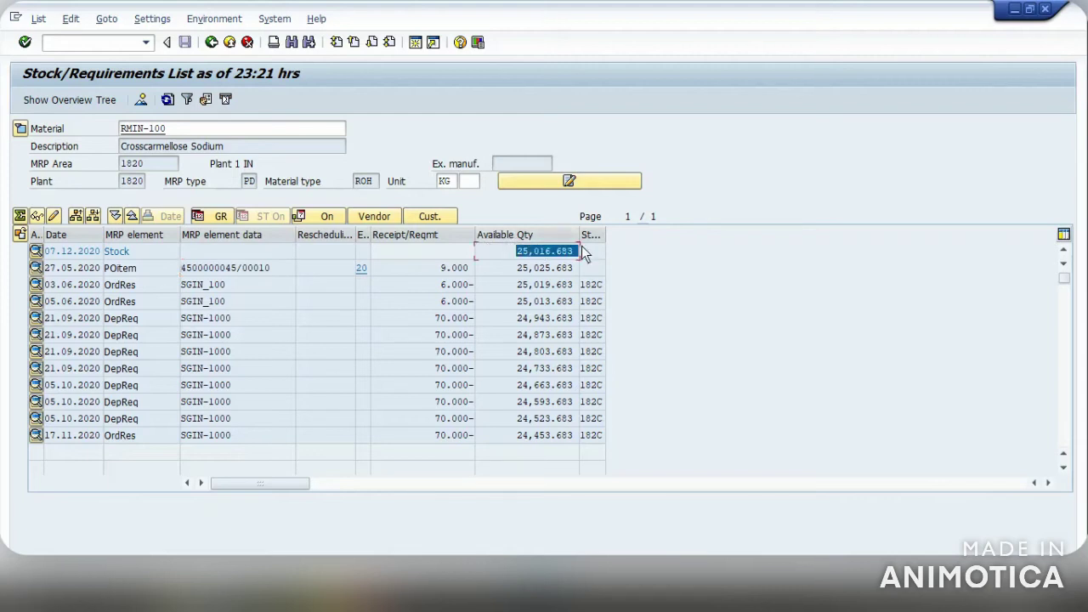
left_click(583, 252)
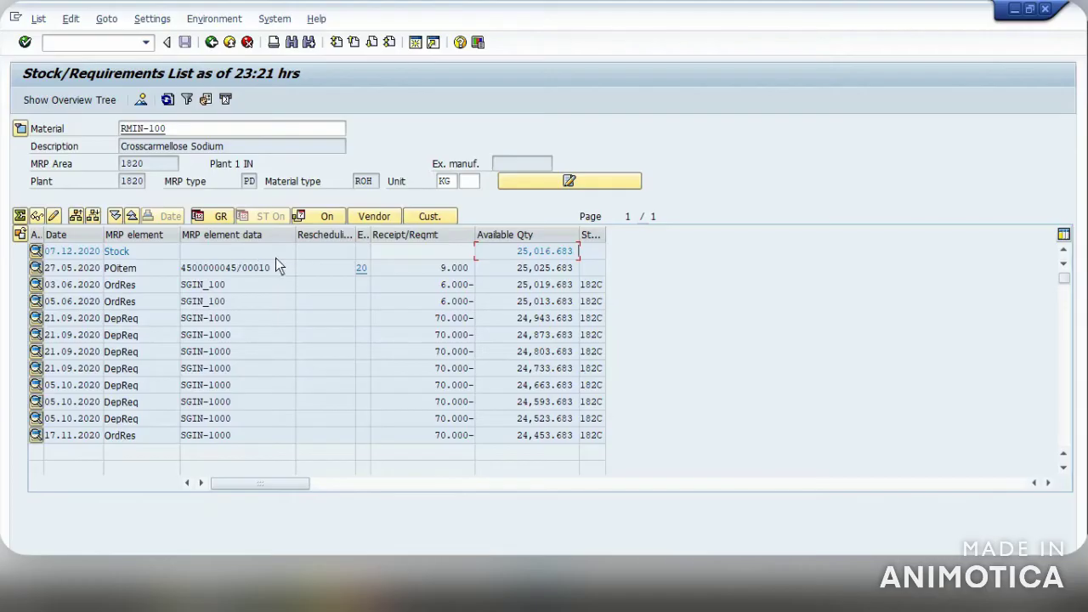
left_click_drag(274, 270, 180, 270)
left_click(181, 270)
Expand the material header details to check the procurement type and collapse them again
left_click(22, 131)
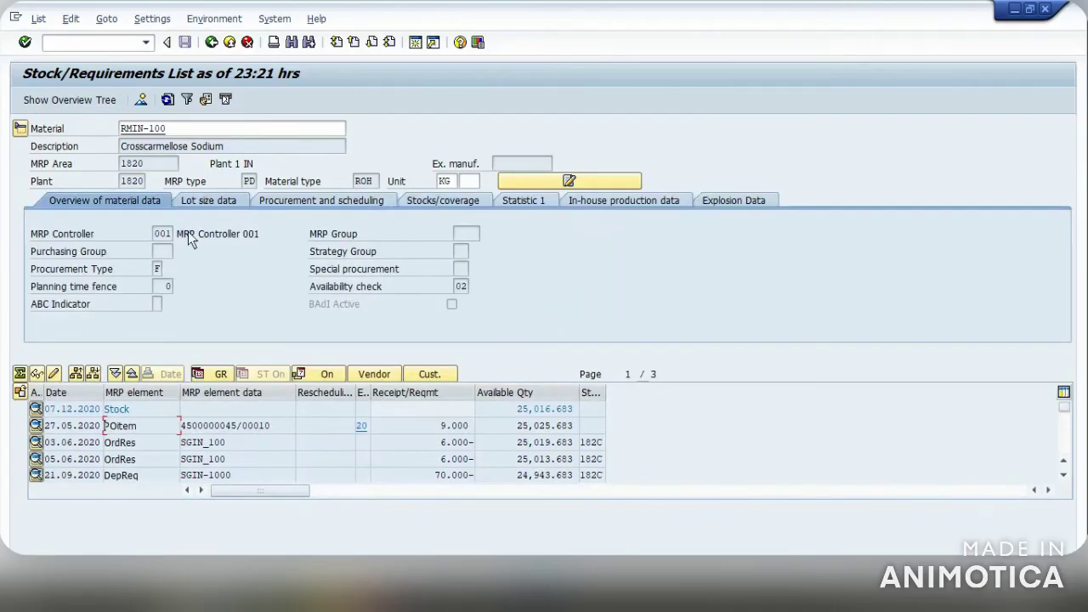
left_click(158, 272)
key("Return")
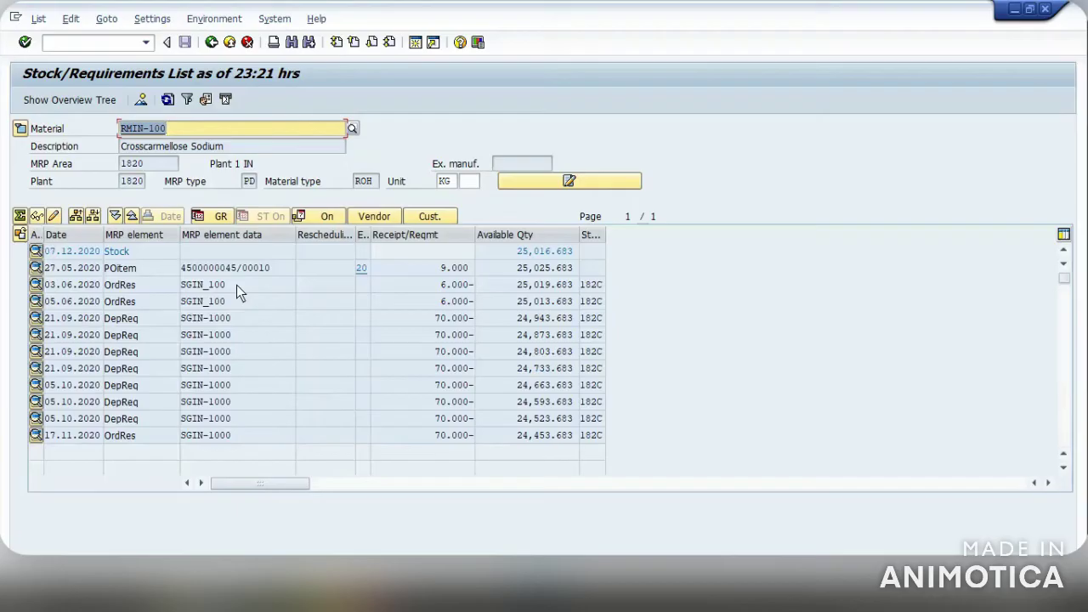
Examine the order reservation dated 03.06.2020 for SGIN_100 against material RMIN-100
left_click(169, 292)
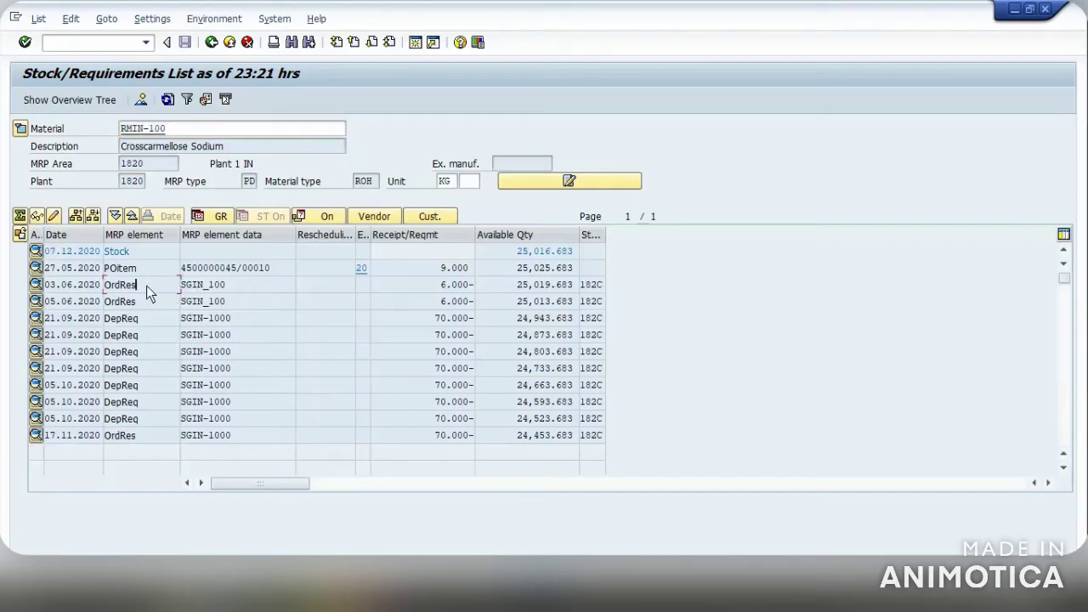
left_click_drag(147, 285, 107, 293)
left_click_drag(243, 283, 170, 287)
key("Left")
left_click_drag(183, 131, 121, 132)
left_click(119, 134)
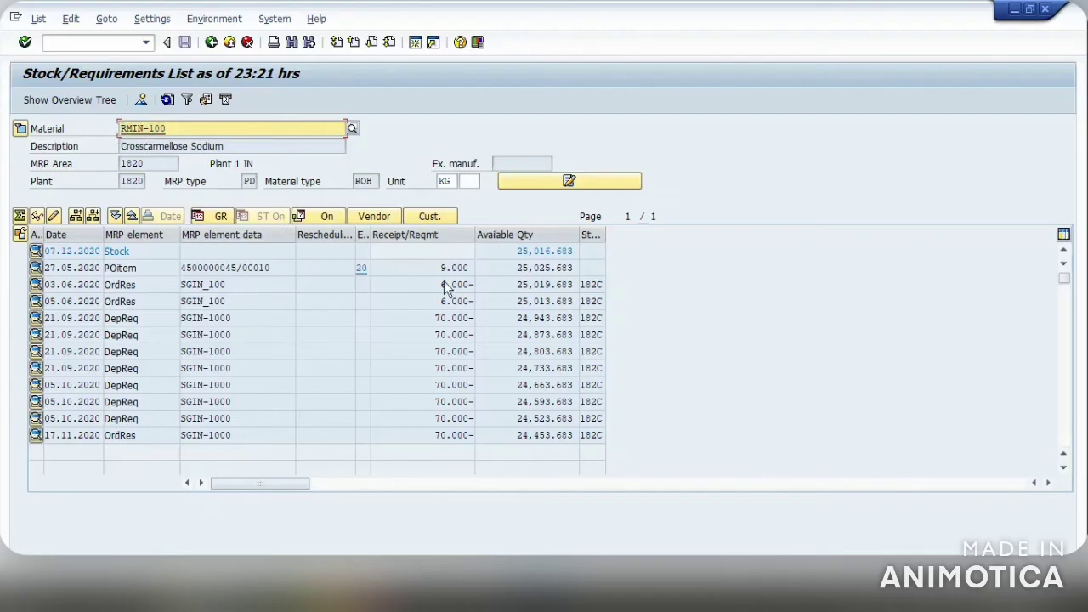
Examine the required quantities of the order reservations and the dependent requirements below them
left_click_drag(440, 284, 491, 285)
left_click(484, 284)
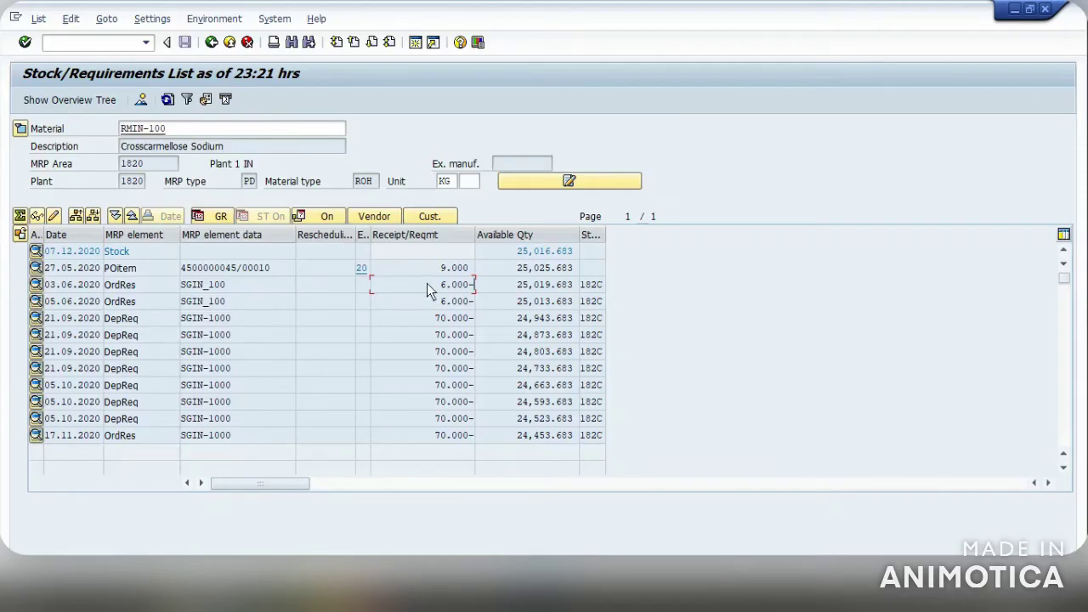
left_click_drag(427, 283, 473, 339)
left_click(449, 304)
left_click(437, 321)
left_click(442, 301)
left_click(431, 371)
Open the additional data of the 03.06.2020 order reservation for SGIN_100, check its process order, and close it
double_click(228, 285)
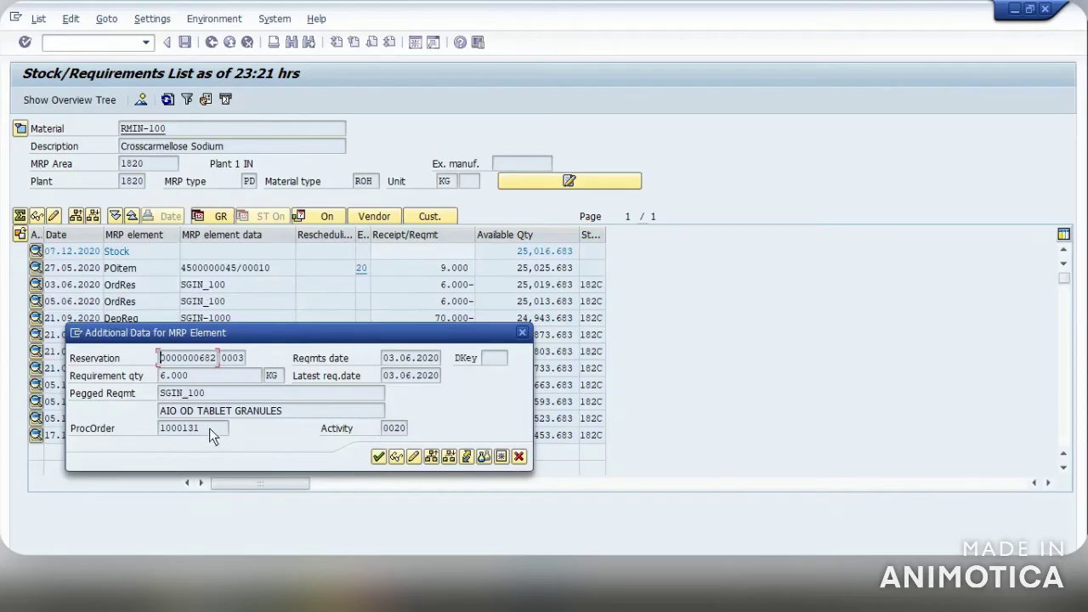
left_click_drag(209, 428, 160, 434)
left_click(158, 428)
key("Tab")
left_click(519, 457)
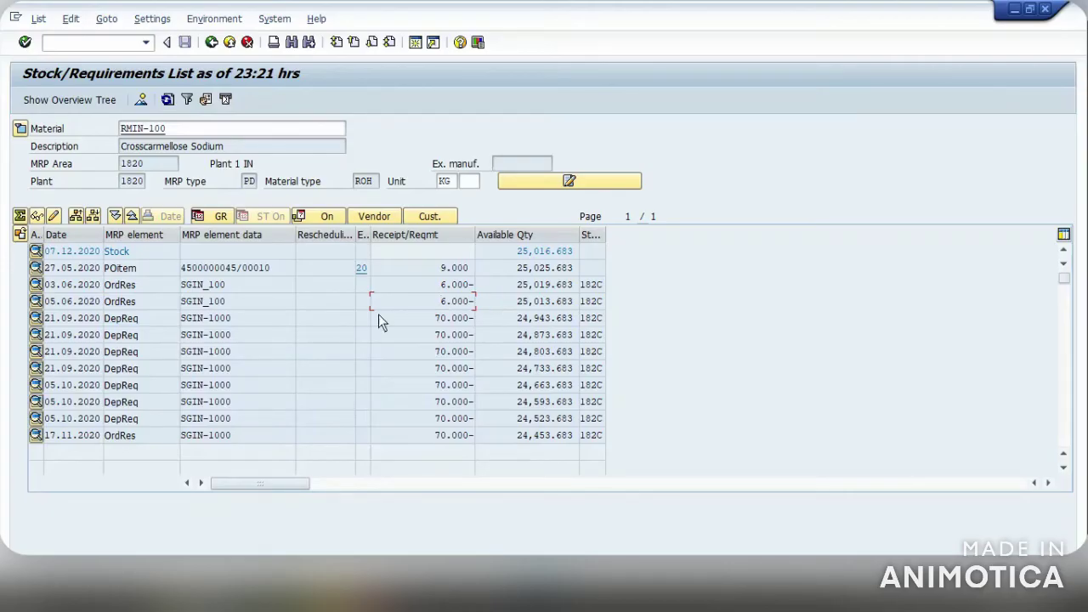
Open the additional data of the first 21.09.2020 dependent requirement for SGIN-1000, check its planned order, and close it
double_click(232, 323)
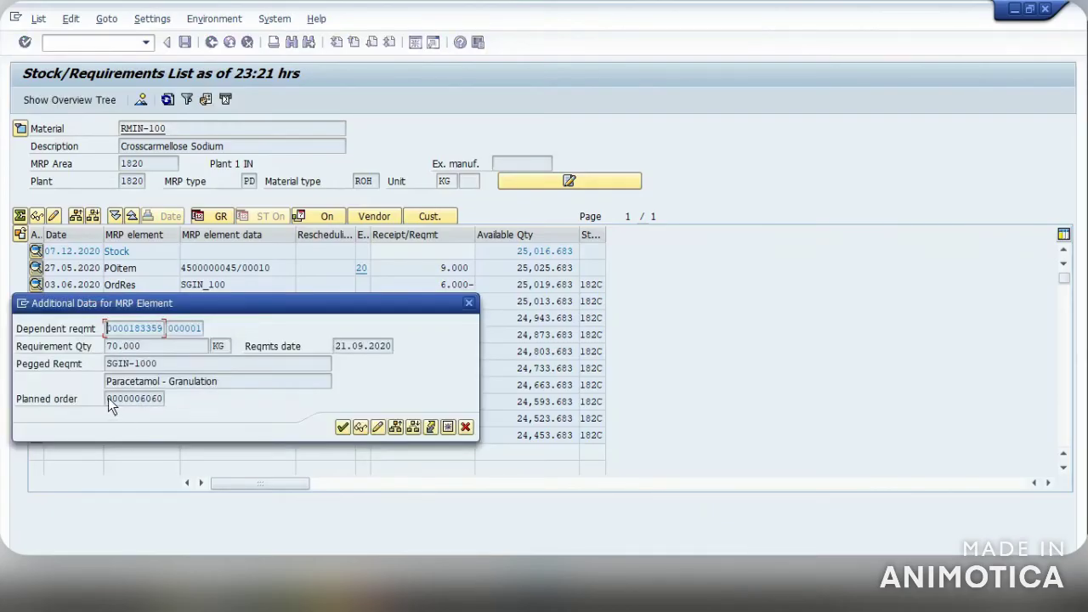
left_click_drag(112, 399, 173, 396)
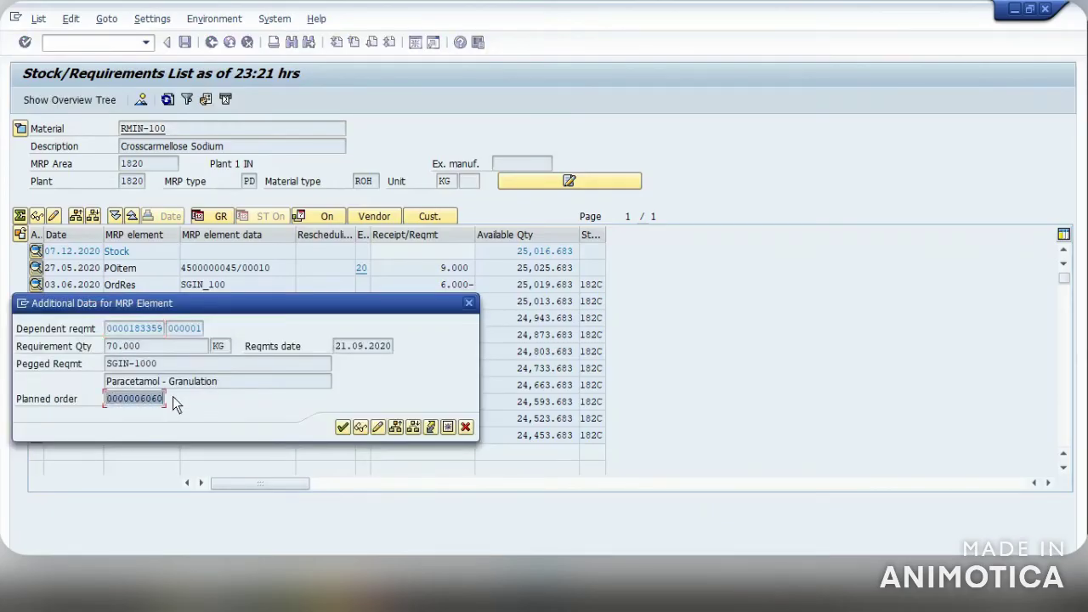
left_click(172, 396)
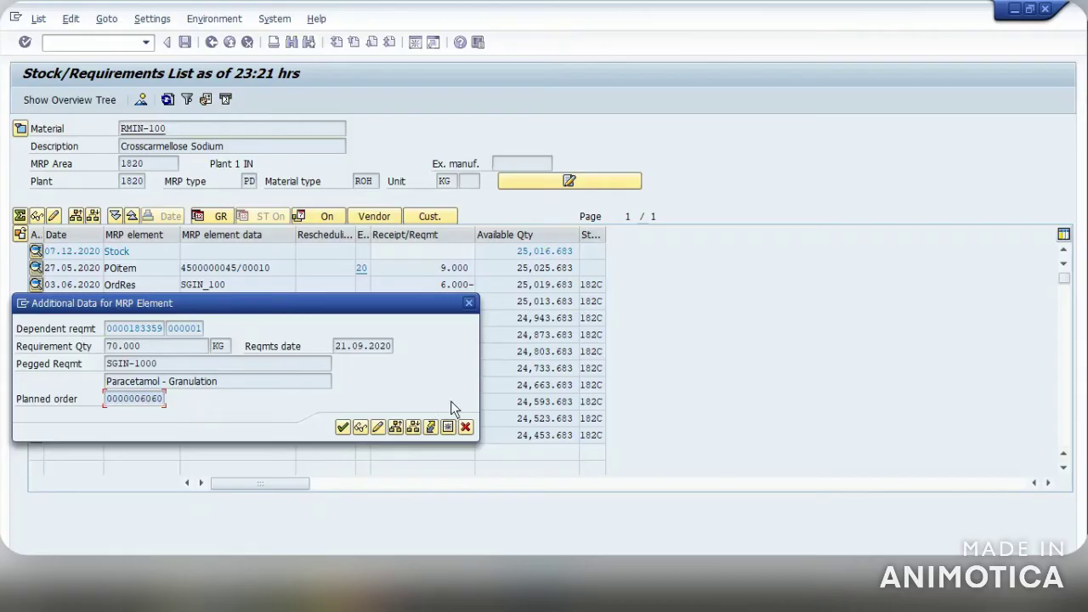
left_click(466, 427)
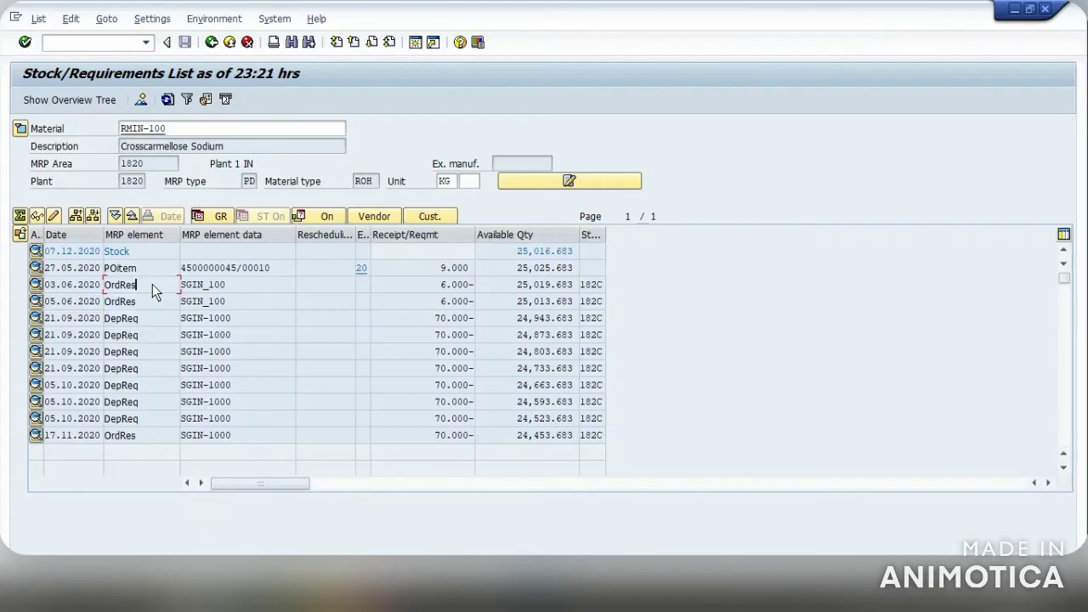
Compare the SGIN_100 order reservations with the SGIN-1000 dependent requirements in the MRP element column
left_click(103, 285)
left_click(107, 321)
left_click(106, 324)
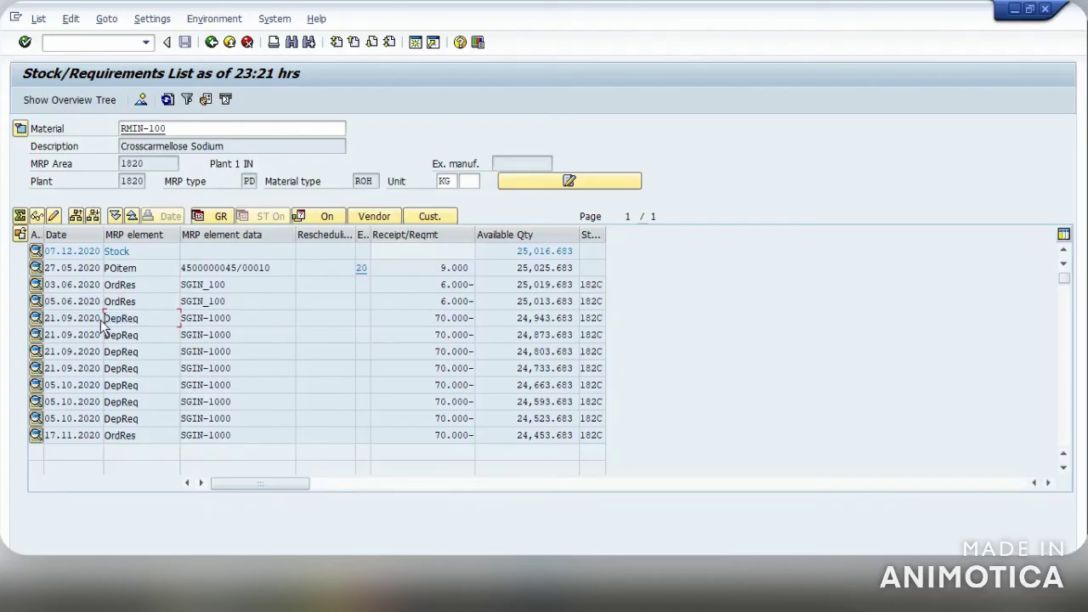
double_click(156, 321)
left_click(242, 329)
Examine the available quantity of the stock line and how the 27.05.2020 purchase order item's receipt adds to it
left_click_drag(518, 252, 578, 252)
left_click(585, 247)
left_click_drag(403, 269, 462, 270)
left_click(518, 272)
left_click_drag(516, 272, 583, 269)
left_click(581, 264)
left_click_drag(517, 268, 567, 268)
Follow the requirement quantities from the 03.06.2020 order reservation down to the available quantity of the 17.11.2020 order reservation
left_click_drag(442, 285, 575, 286)
left_click(440, 301)
left_click(437, 335)
left_click(433, 351)
left_click(433, 370)
left_click(430, 406)
left_click(429, 420)
left_click_drag(517, 435, 593, 448)
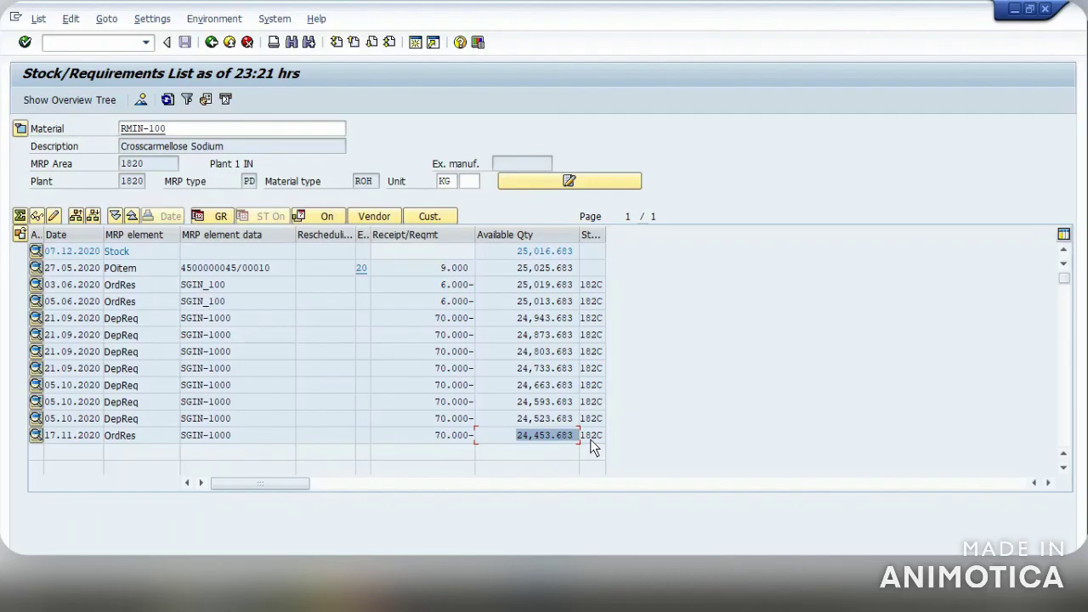
left_click(592, 448)
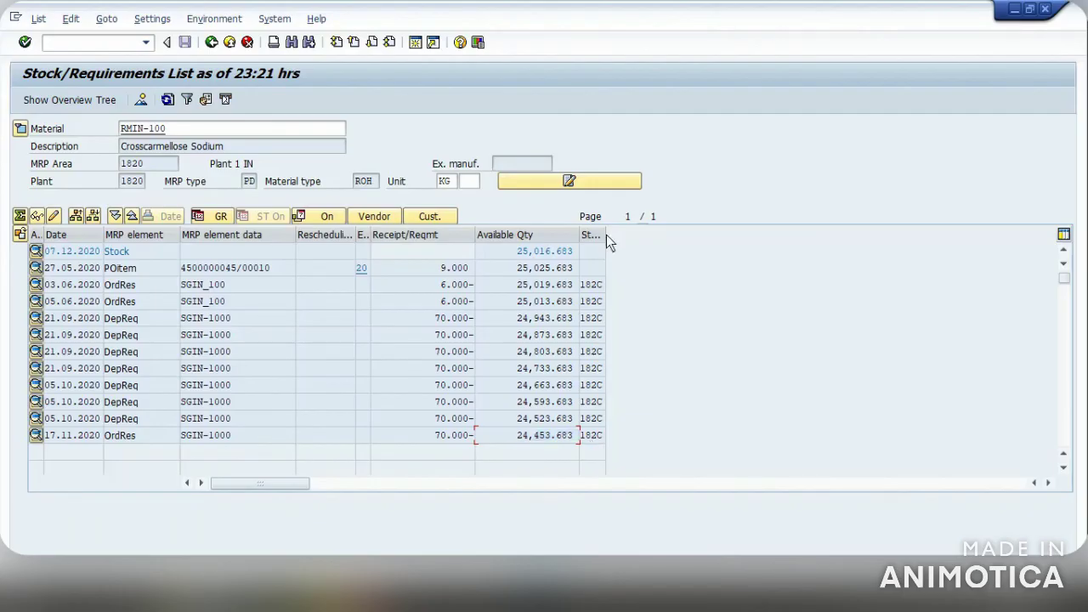
Widen the storage location column of the stock/requirements list
left_click_drag(605, 231, 629, 231)
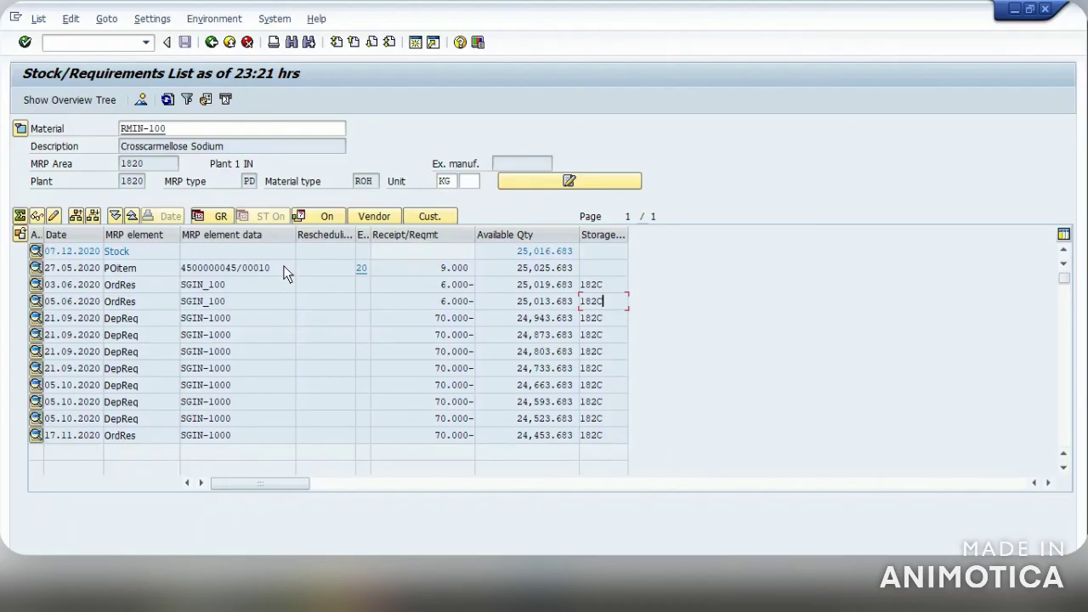
Show the vendor columns to check the supplier of the 27.05.2020 purchase order item, and hide them again
left_click_drag(285, 270, 157, 273)
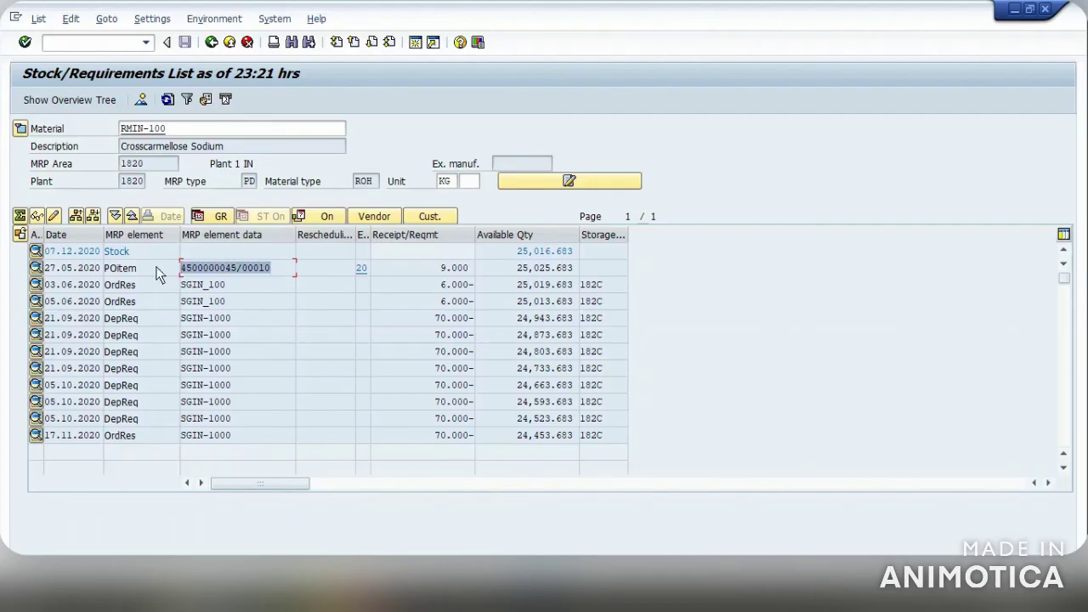
key("Home")
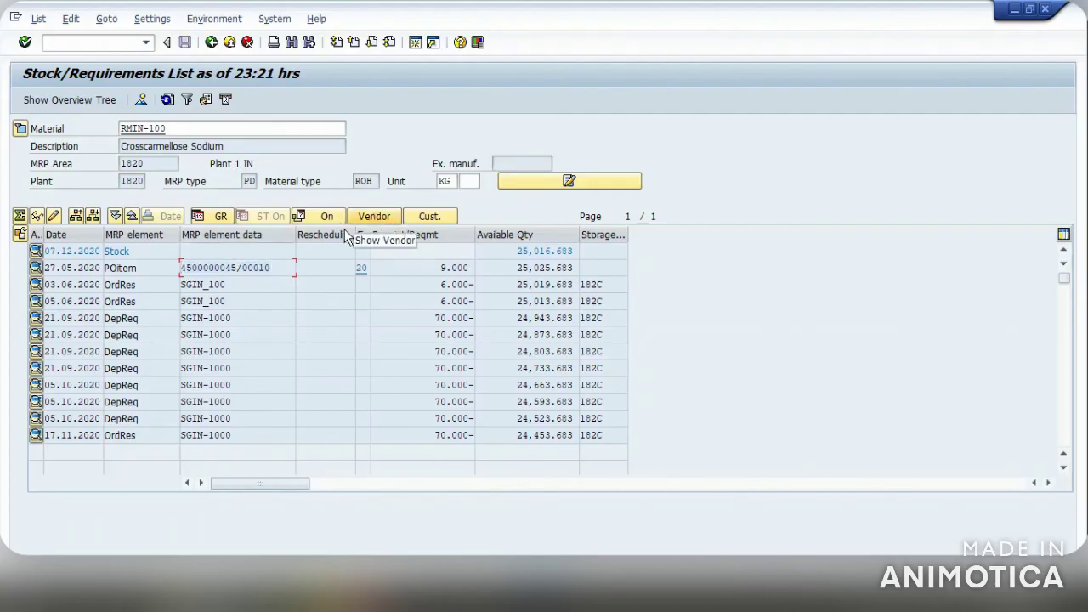
left_click(372, 218)
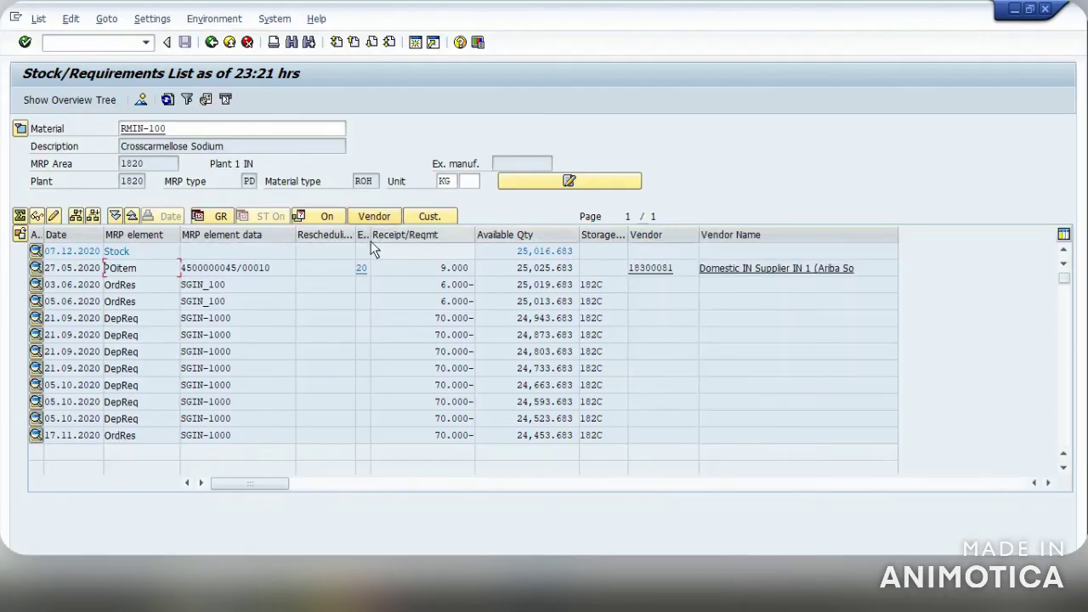
left_click(373, 217)
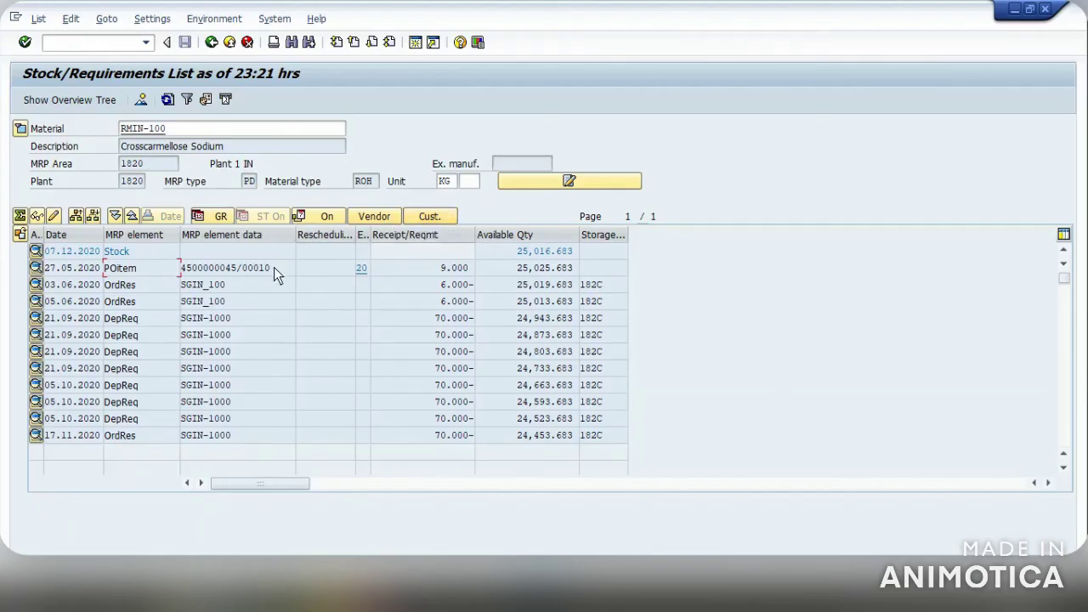
Toggle the goods receipt date display of the list on and off again
left_click(220, 217)
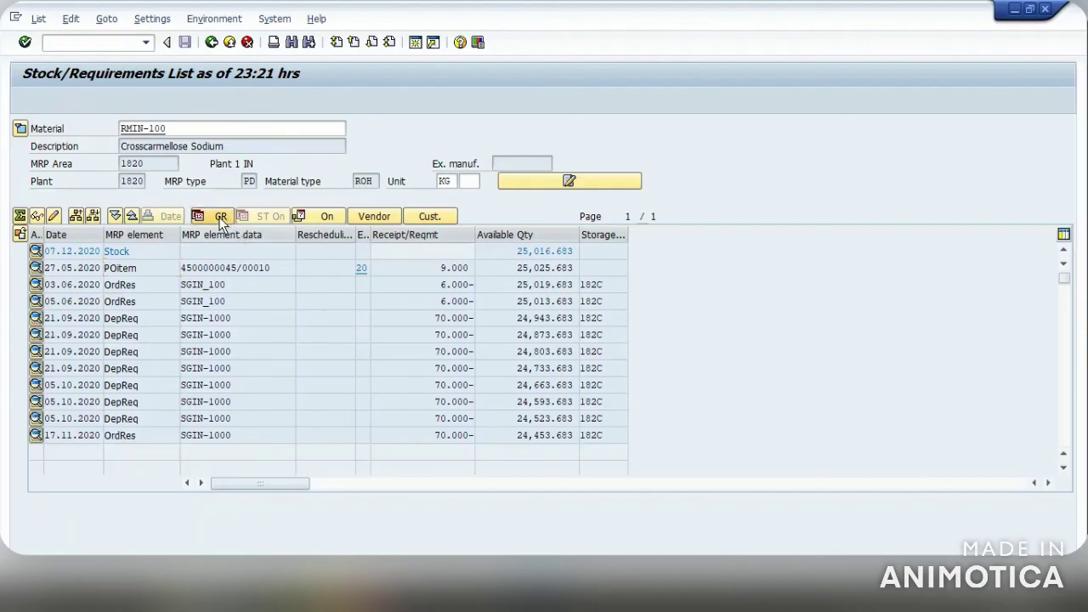
left_click(220, 217)
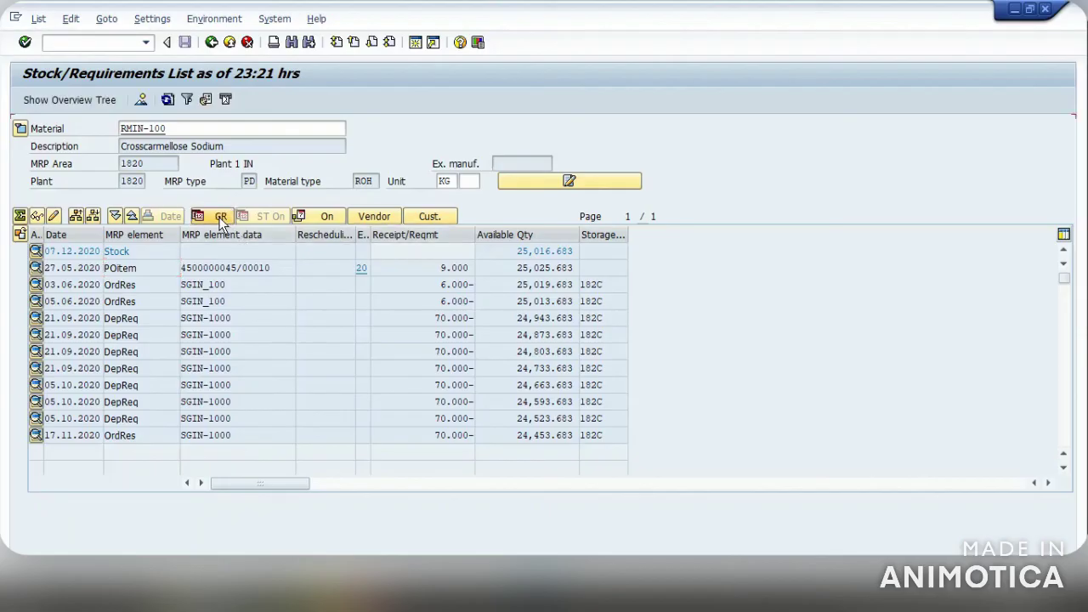